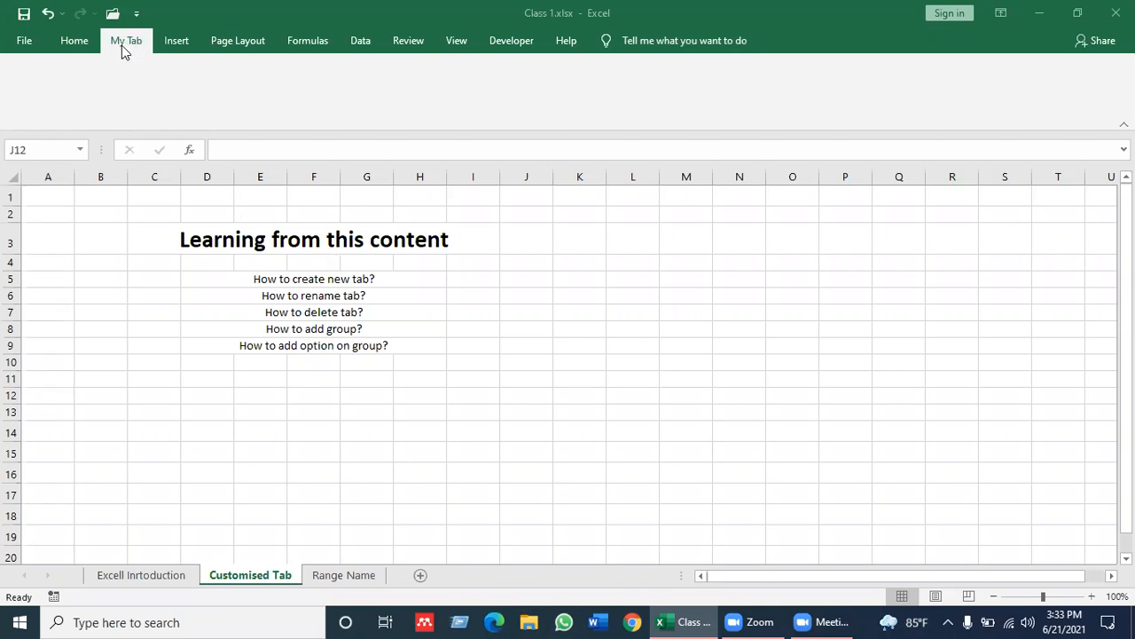
Open the ribbon customization settings in Excel Options
{"action": "left_click", "coordinate": [75, 41]}
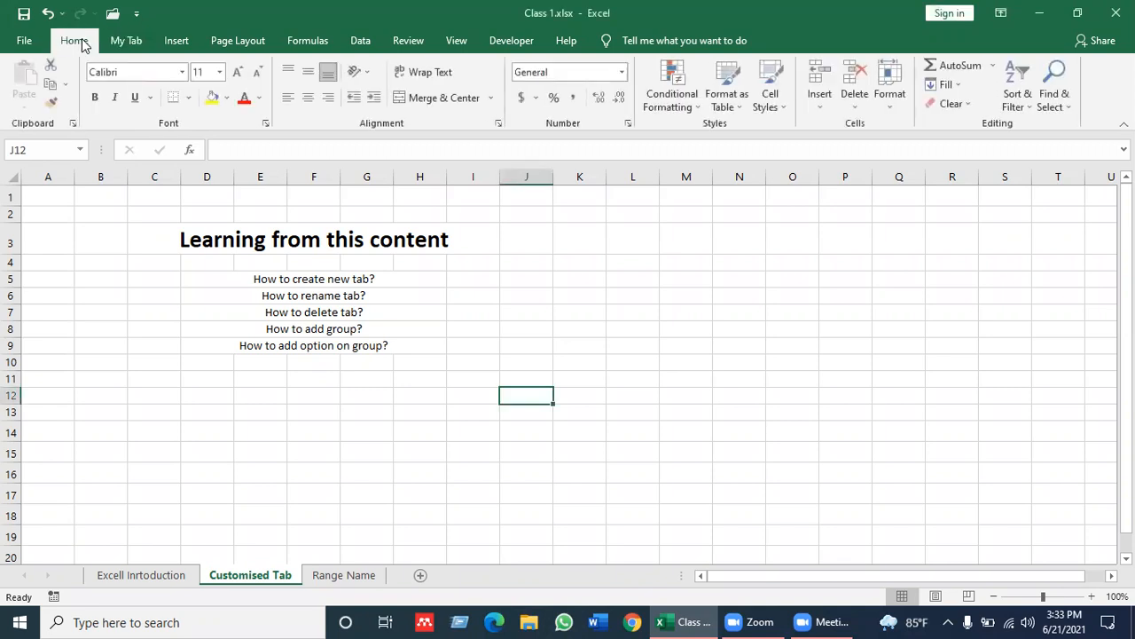
{"action": "left_click", "coordinate": [131, 42]}
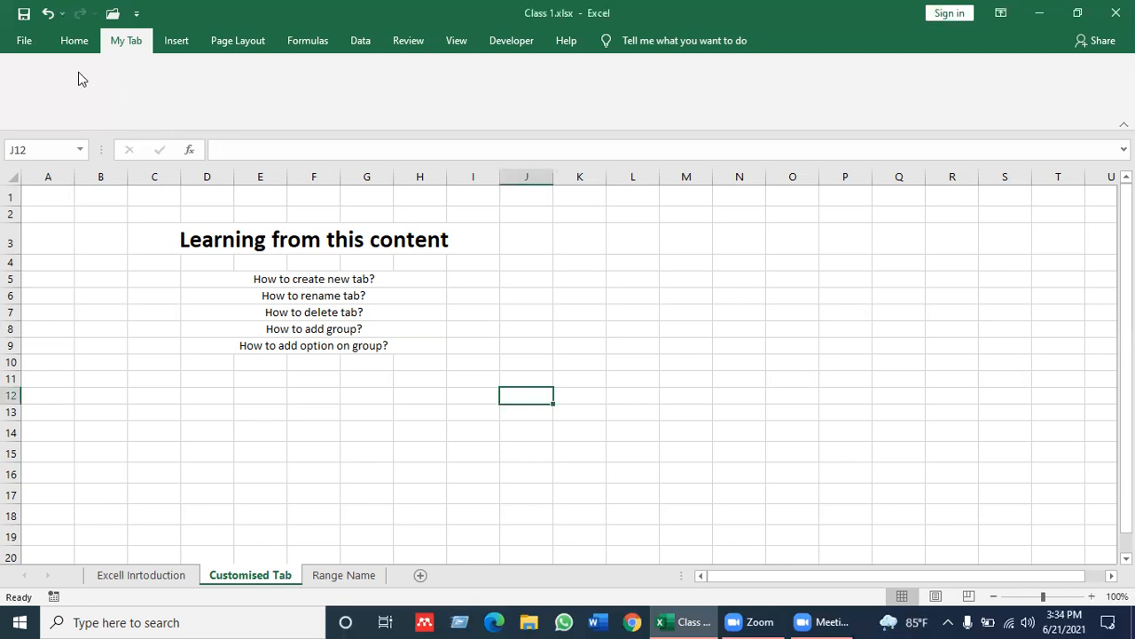
{"action": "left_click", "coordinate": [27, 42]}
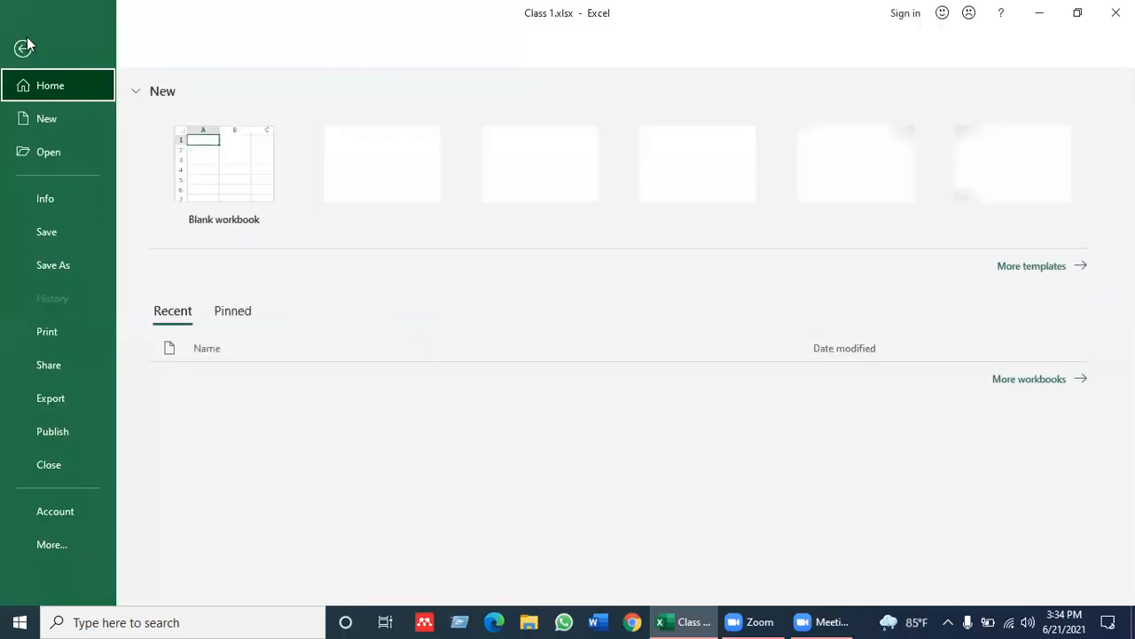
{"action": "left_click", "coordinate": [70, 541]}
{"action": "left_click", "coordinate": [161, 586]}
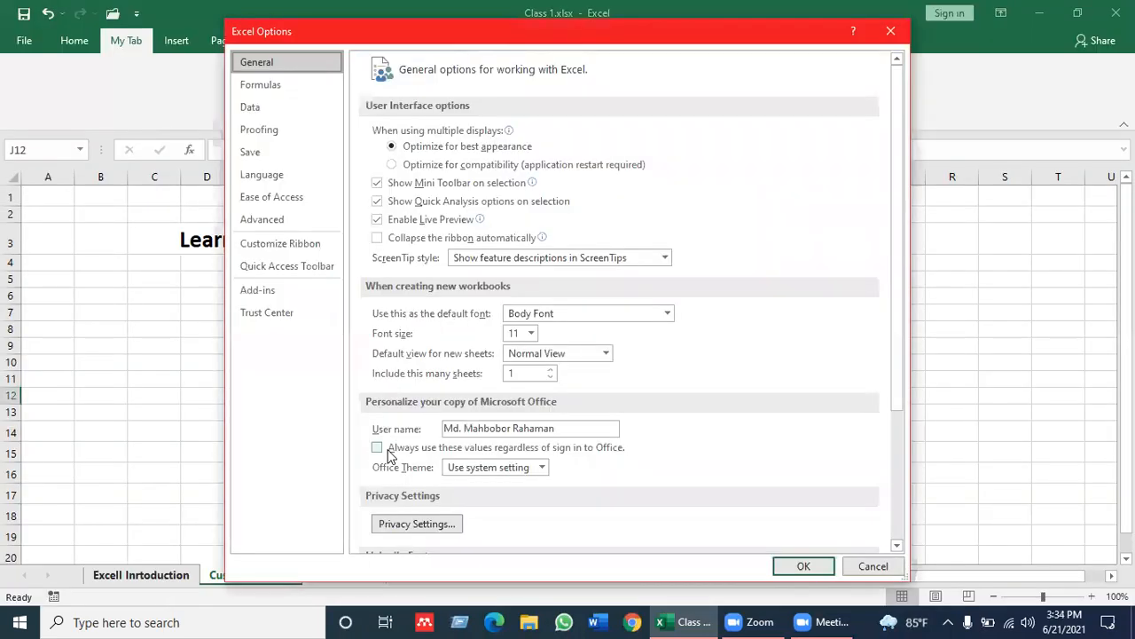
{"action": "left_click", "coordinate": [302, 252]}
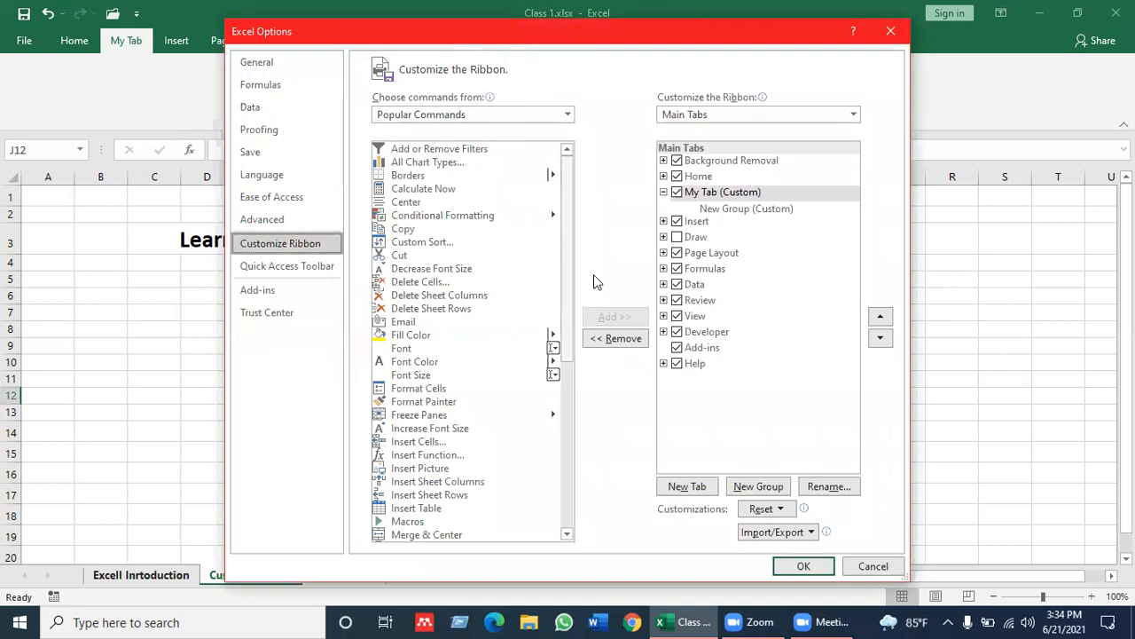
Add the Page Setup command from the popular commands to the New Group under My Tab
{"action": "left_click", "coordinate": [744, 210]}
{"action": "left_click", "coordinate": [711, 194]}
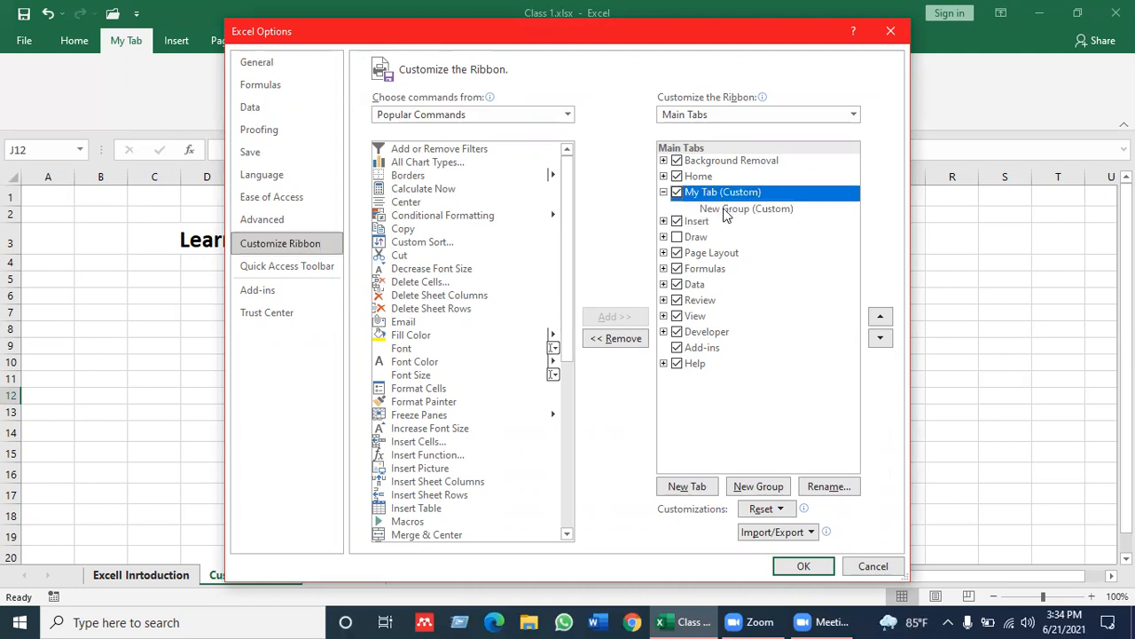
{"action": "left_click", "coordinate": [731, 211]}
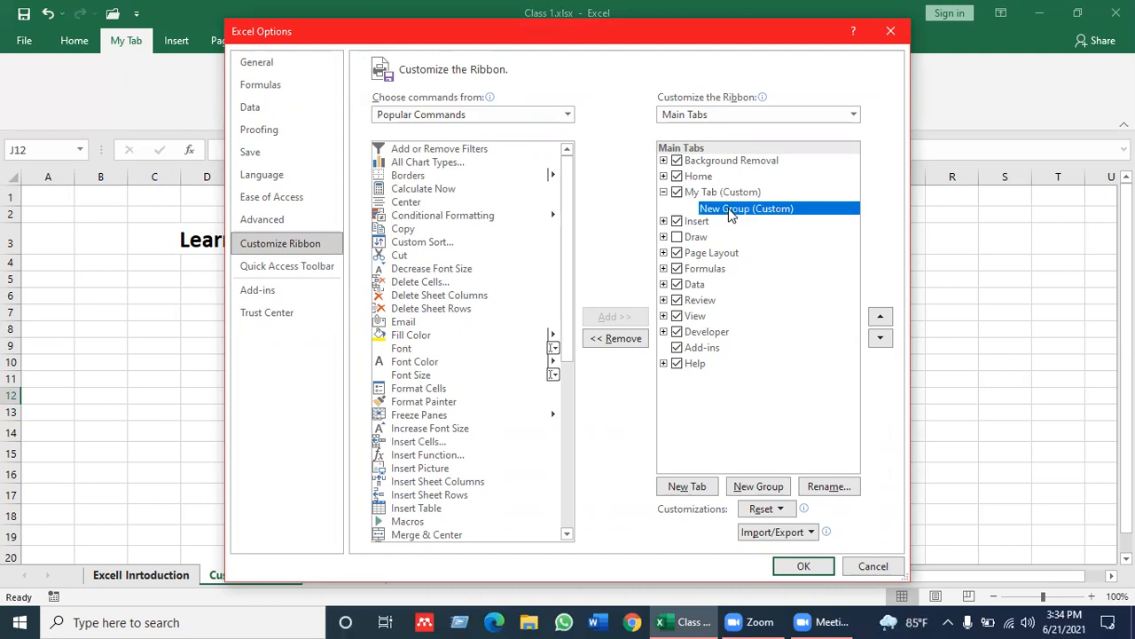
{"action": "left_click", "coordinate": [704, 194]}
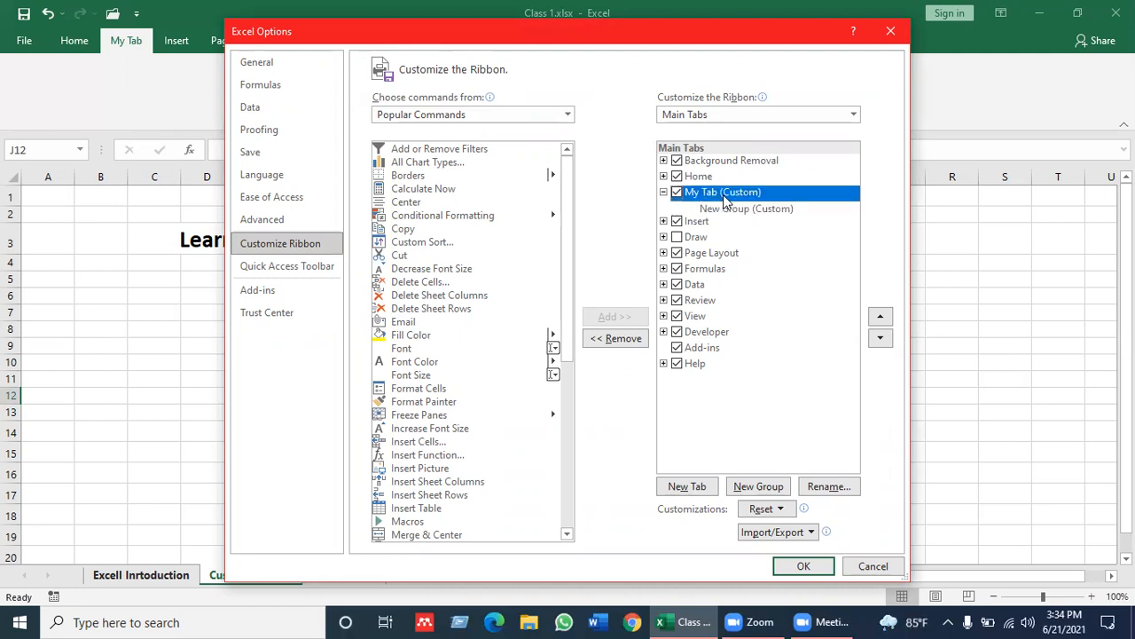
{"action": "left_click", "coordinate": [743, 210]}
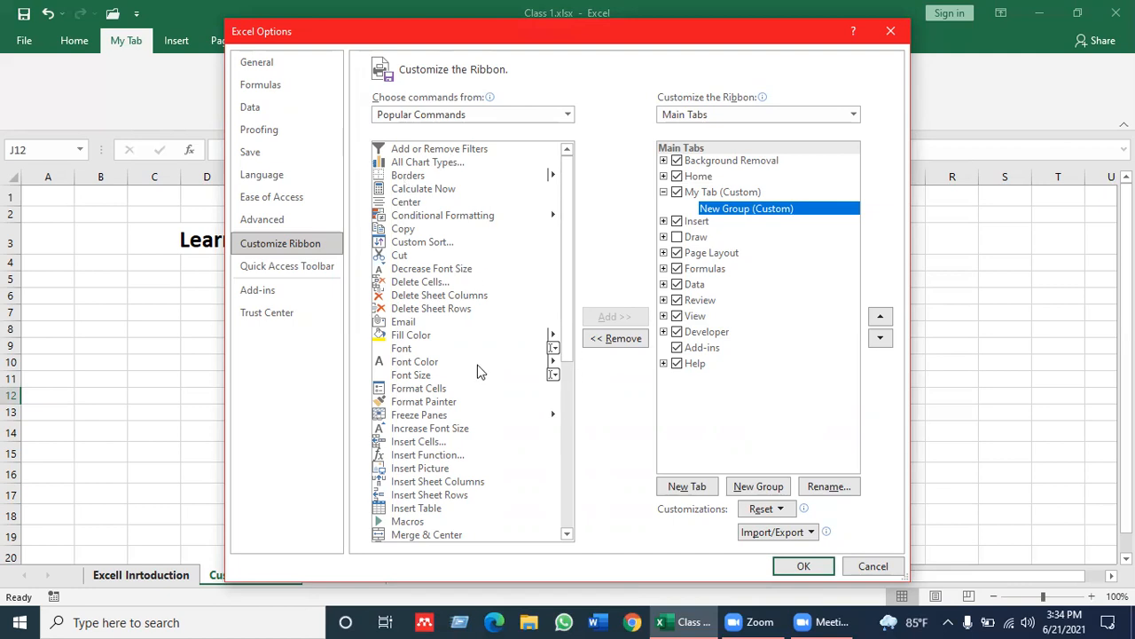
{"action": "left_click", "coordinate": [568, 534]}
{"action": "left_click", "coordinate": [568, 534]}
{"action": "left_click", "coordinate": [567, 534]}
{"action": "left_click", "coordinate": [568, 534]}
{"action": "left_click", "coordinate": [568, 534]}
{"action": "left_click", "coordinate": [568, 534]}
{"action": "left_click", "coordinate": [568, 534]}
{"action": "left_click", "coordinate": [568, 534]}
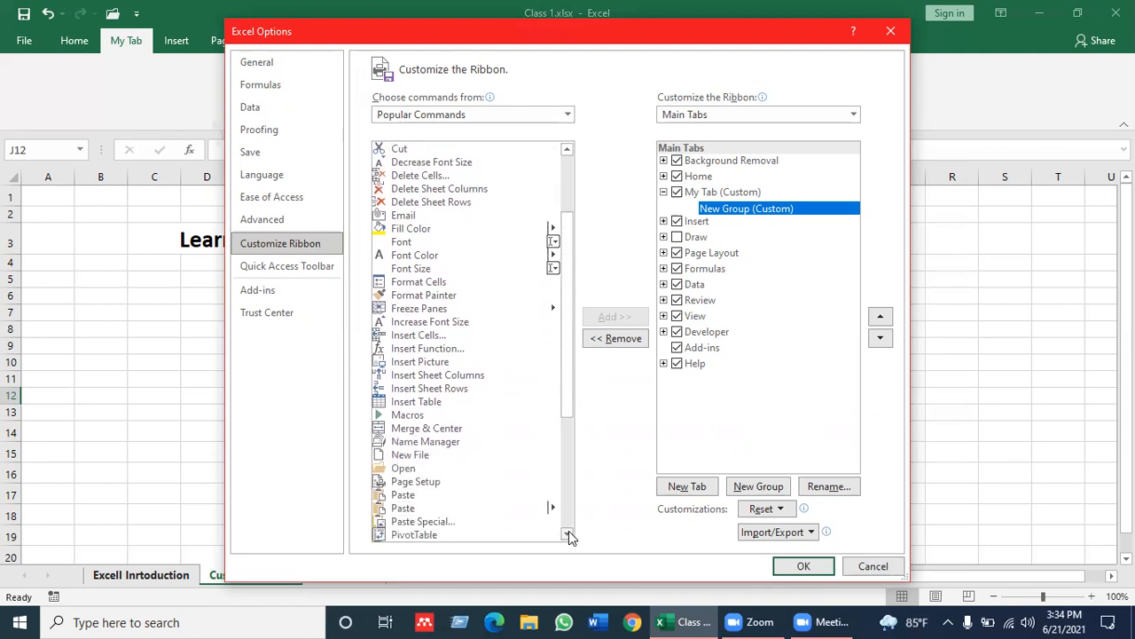
{"action": "left_click", "coordinate": [568, 534]}
{"action": "left_click", "coordinate": [567, 534]}
{"action": "left_click", "coordinate": [568, 534]}
{"action": "left_click", "coordinate": [568, 534]}
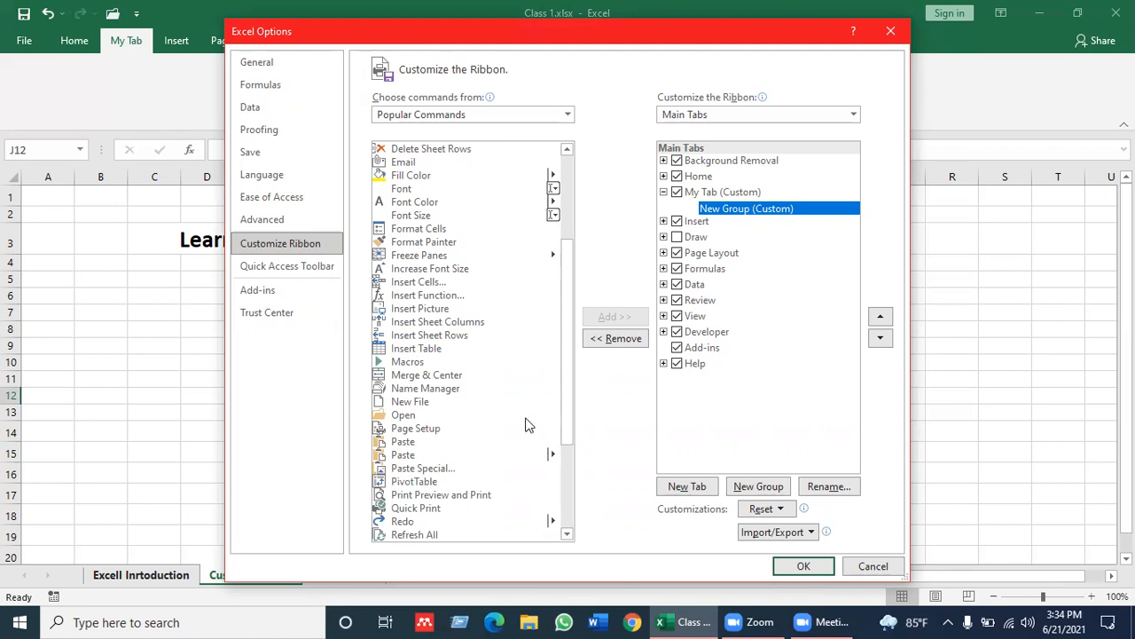
{"action": "left_click", "coordinate": [426, 430]}
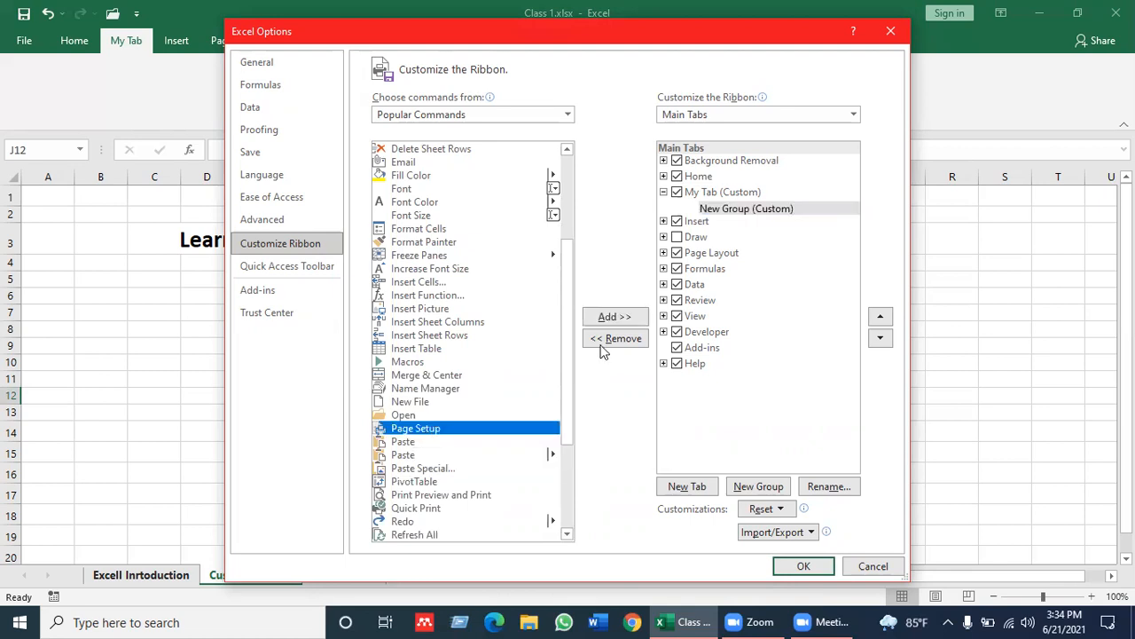
{"action": "left_click", "coordinate": [607, 318]}
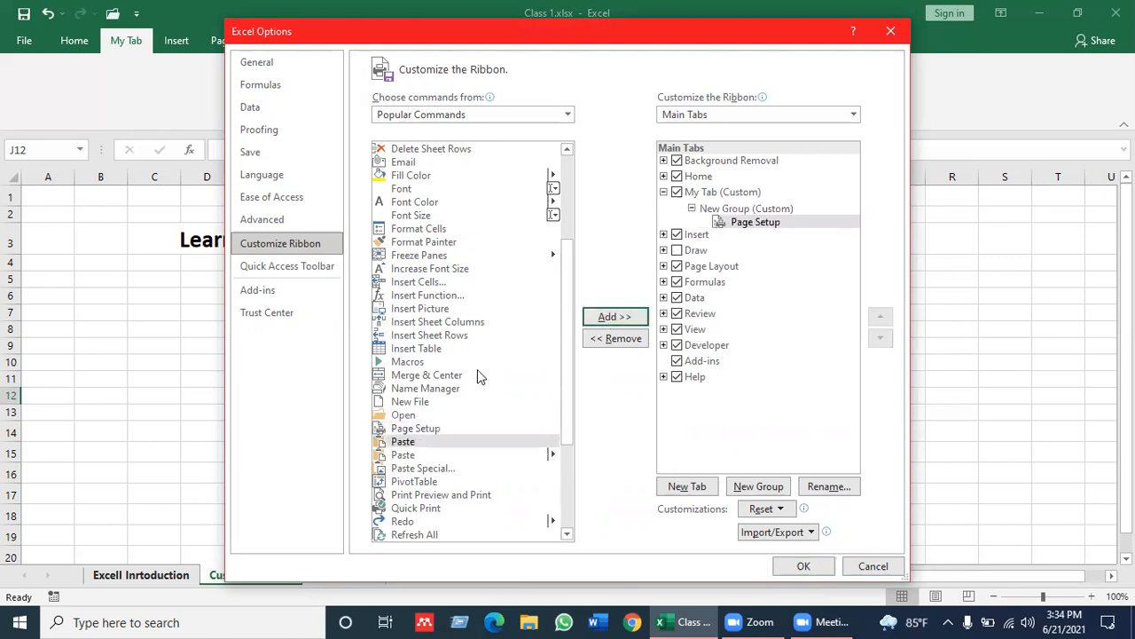
Add Paste with its submenu, Paste Special, PivotTable, Print Preview and Print, and Quick Print to the same group and apply the ribbon changes
{"action": "left_click", "coordinate": [404, 454]}
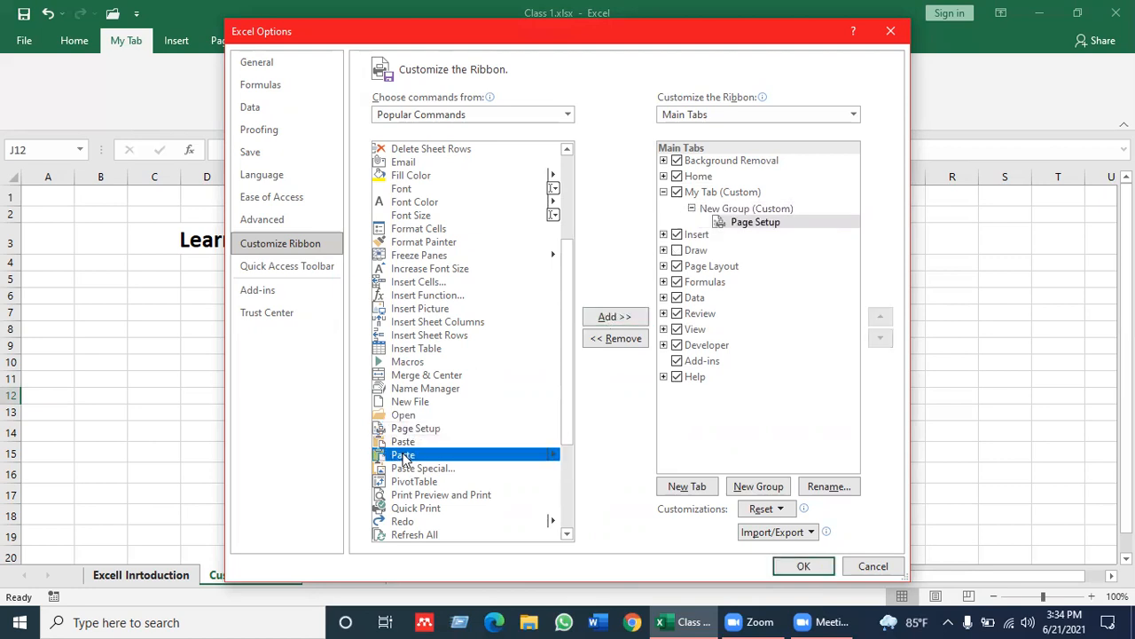
{"action": "left_click", "coordinate": [610, 321]}
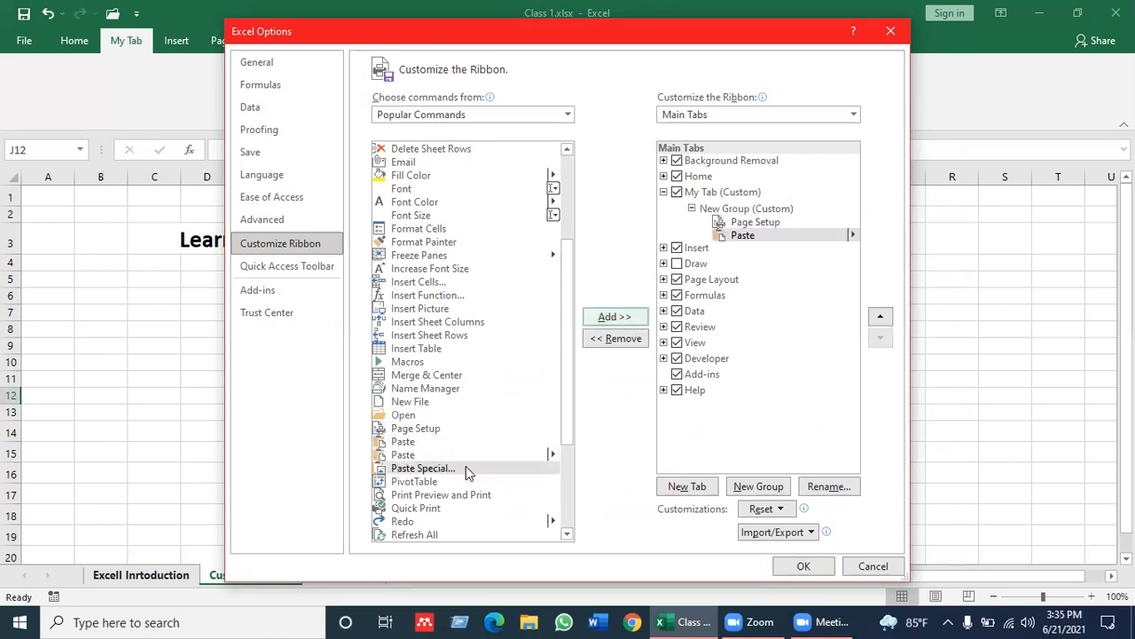
{"action": "left_click", "coordinate": [616, 321]}
{"action": "left_click", "coordinate": [619, 321]}
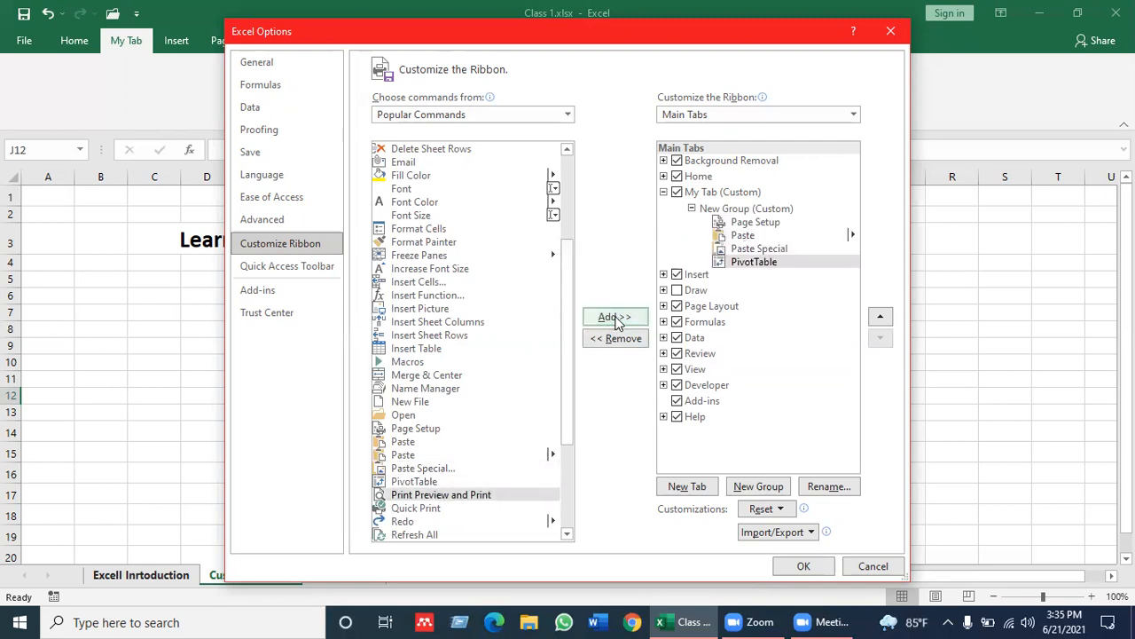
{"action": "left_click", "coordinate": [618, 322]}
{"action": "left_click", "coordinate": [619, 321]}
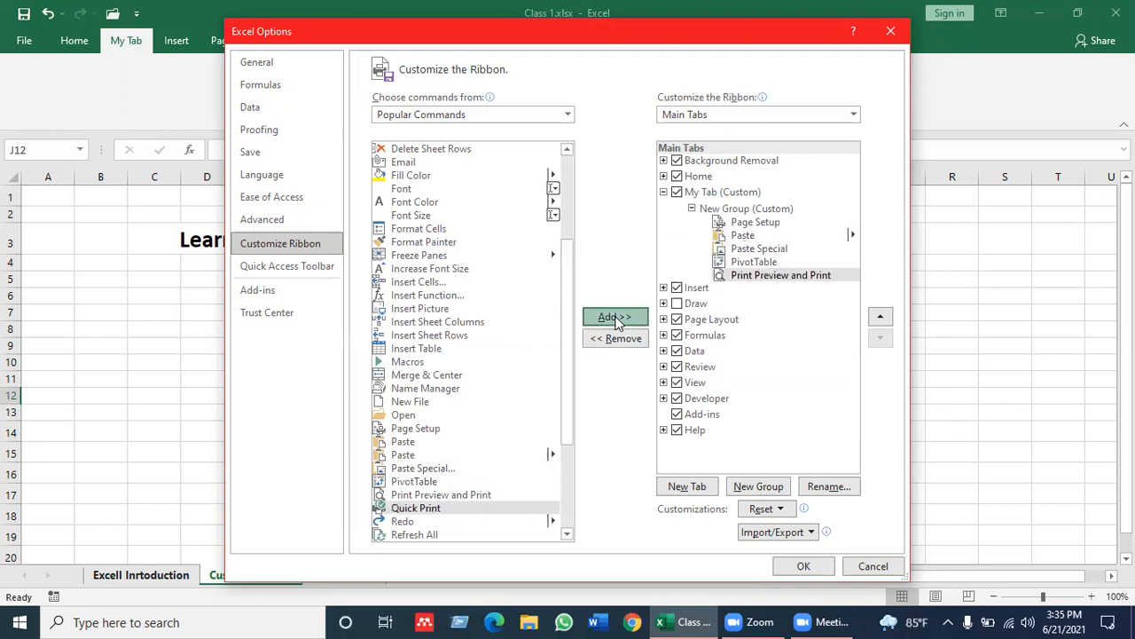
{"action": "left_click", "coordinate": [736, 211]}
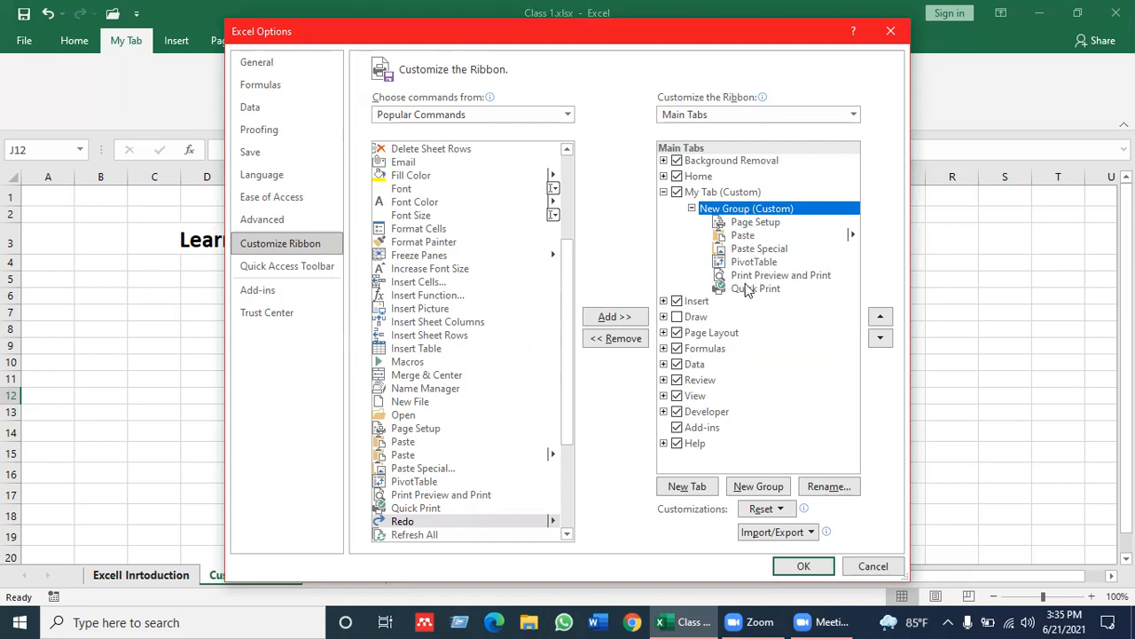
{"action": "left_click", "coordinate": [803, 568]}
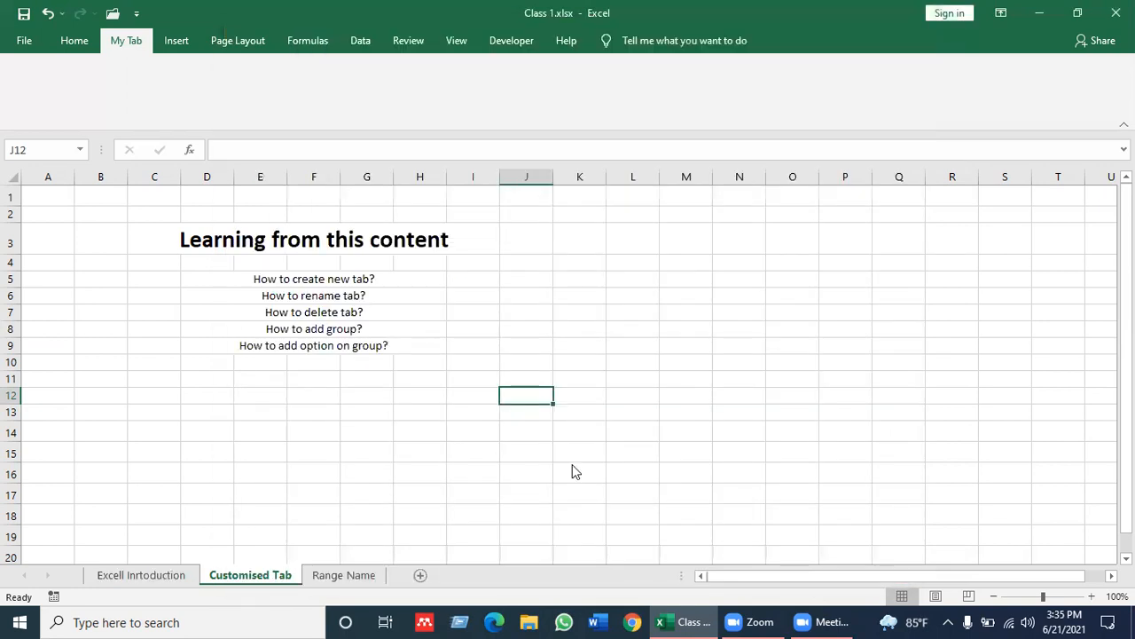
{"action": "left_click", "coordinate": [485, 440]}
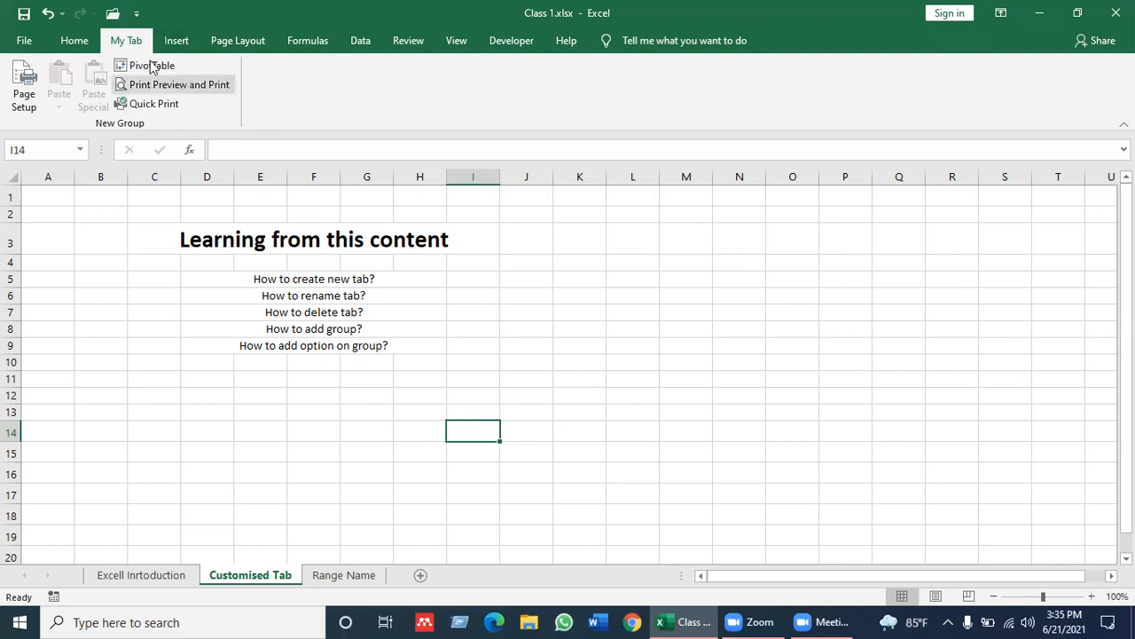
Reopen the ribbon customization settings and create a second custom group under My Tab
{"action": "left_click", "coordinate": [25, 43]}
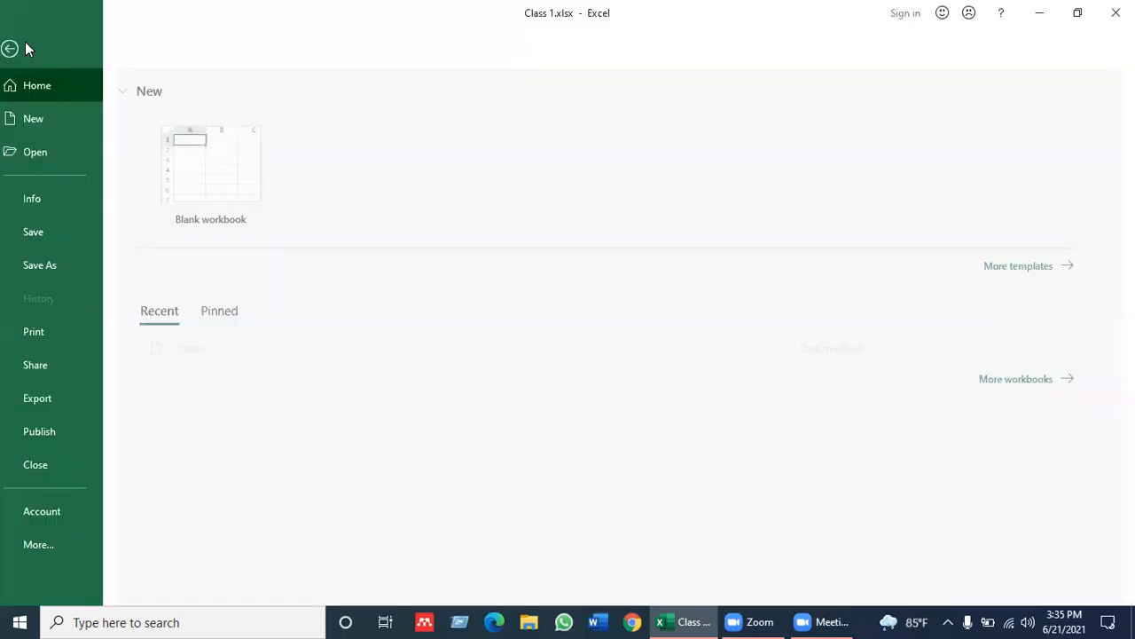
{"action": "left_click", "coordinate": [53, 543]}
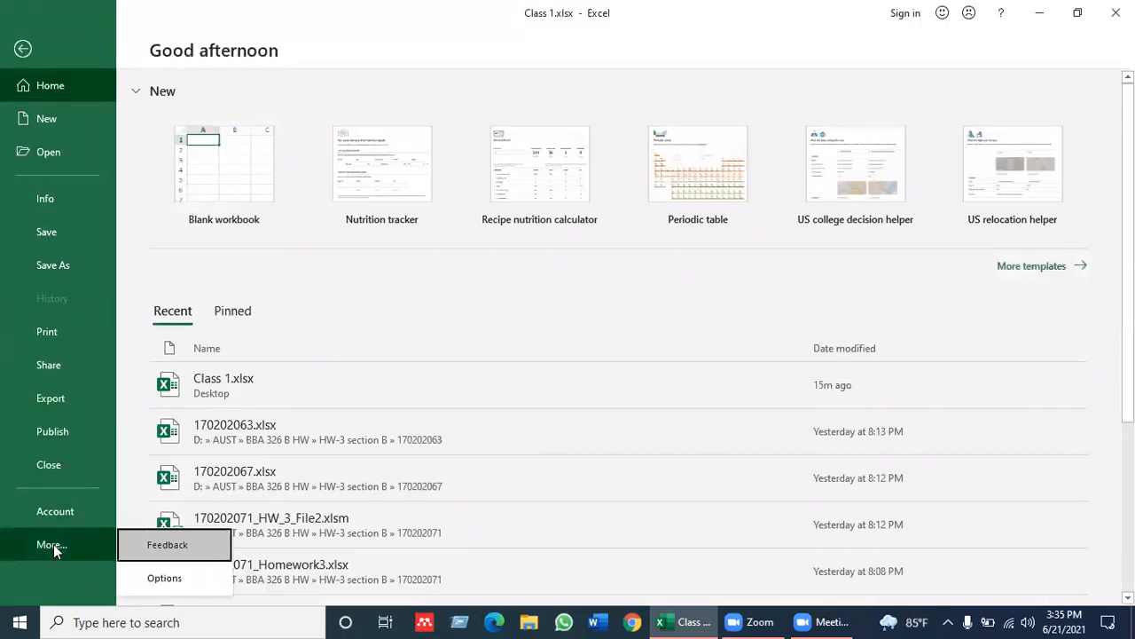
{"action": "left_click", "coordinate": [196, 573]}
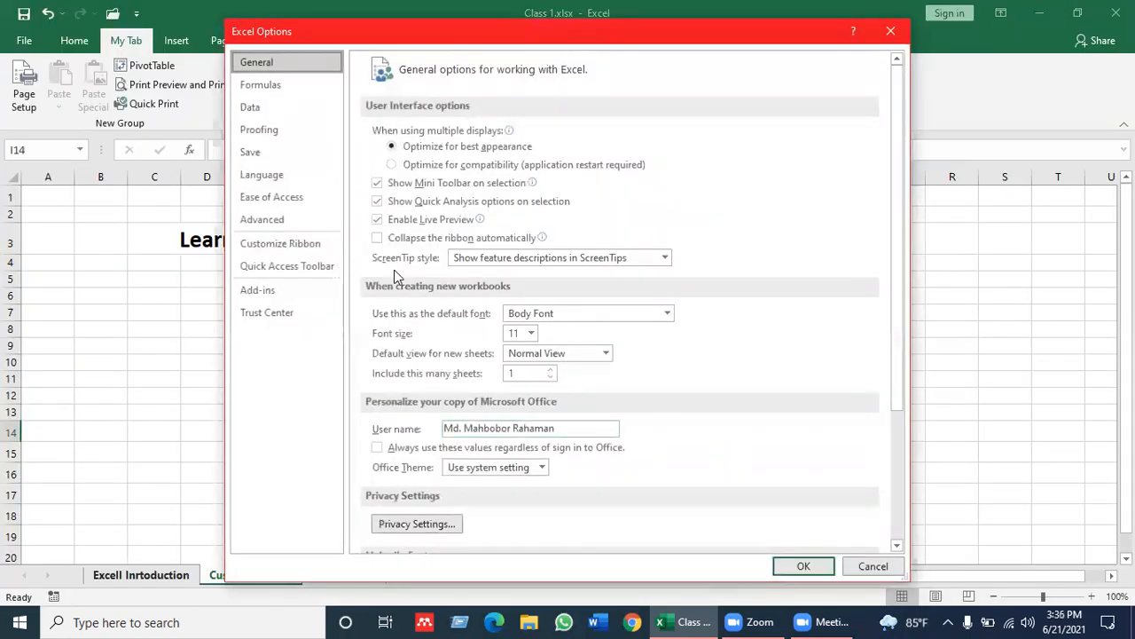
{"action": "left_click", "coordinate": [318, 250]}
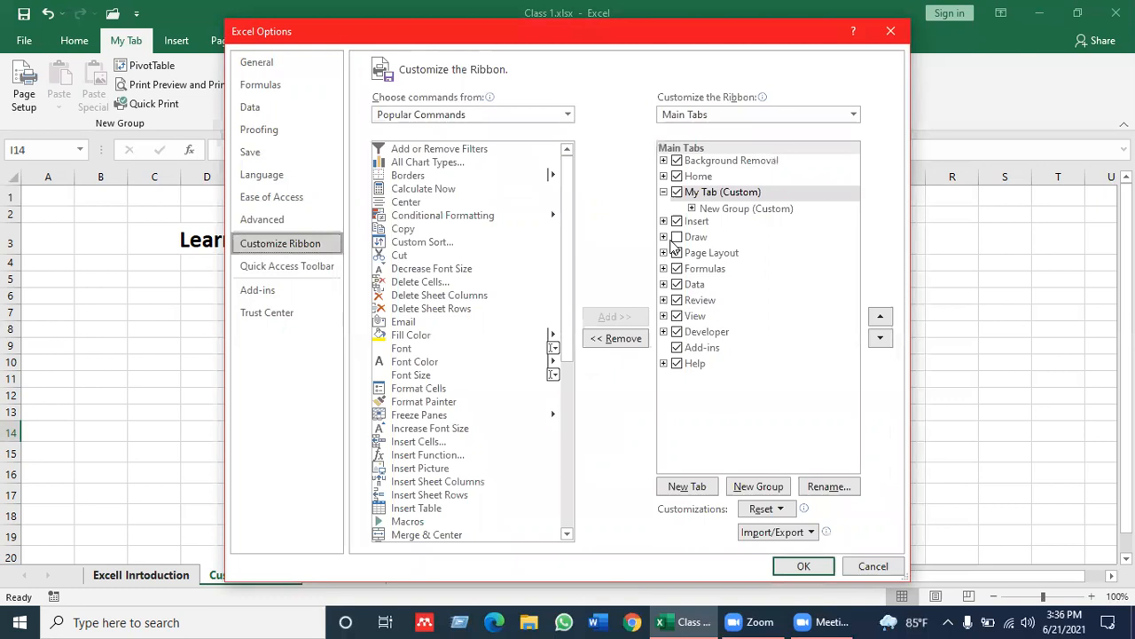
{"action": "left_click", "coordinate": [735, 210]}
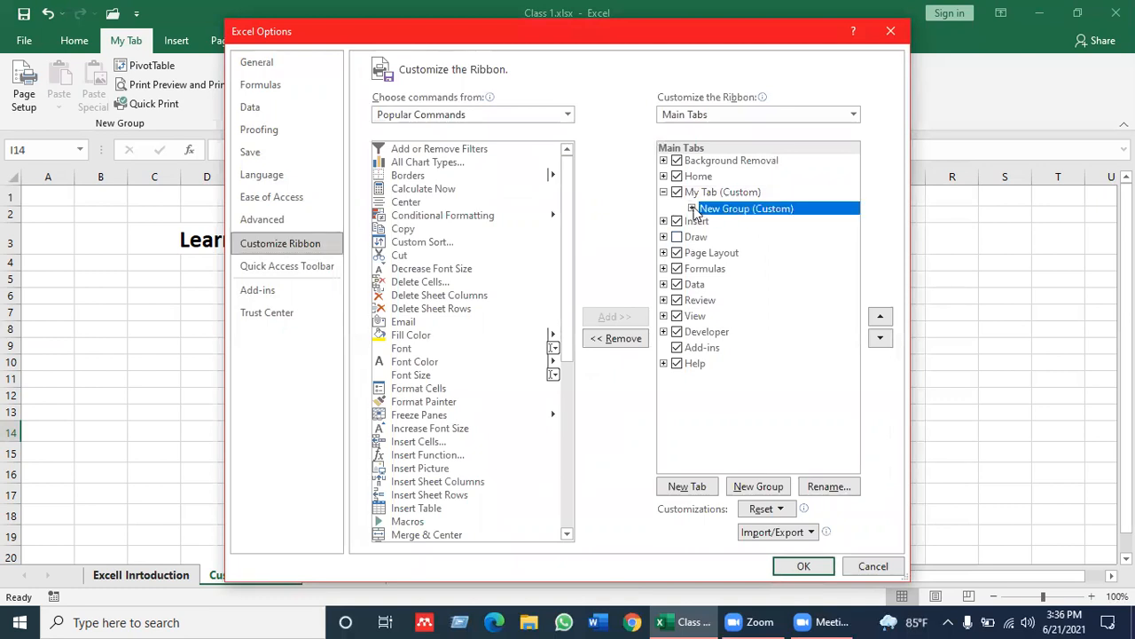
{"action": "left_click", "coordinate": [691, 208]}
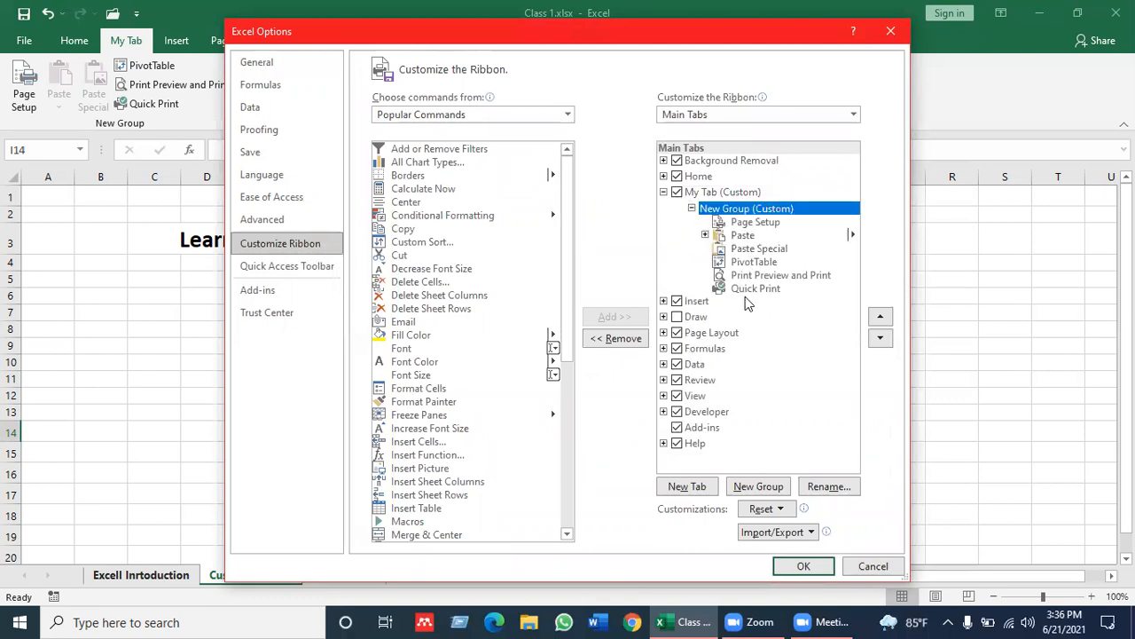
{"action": "left_click", "coordinate": [758, 490]}
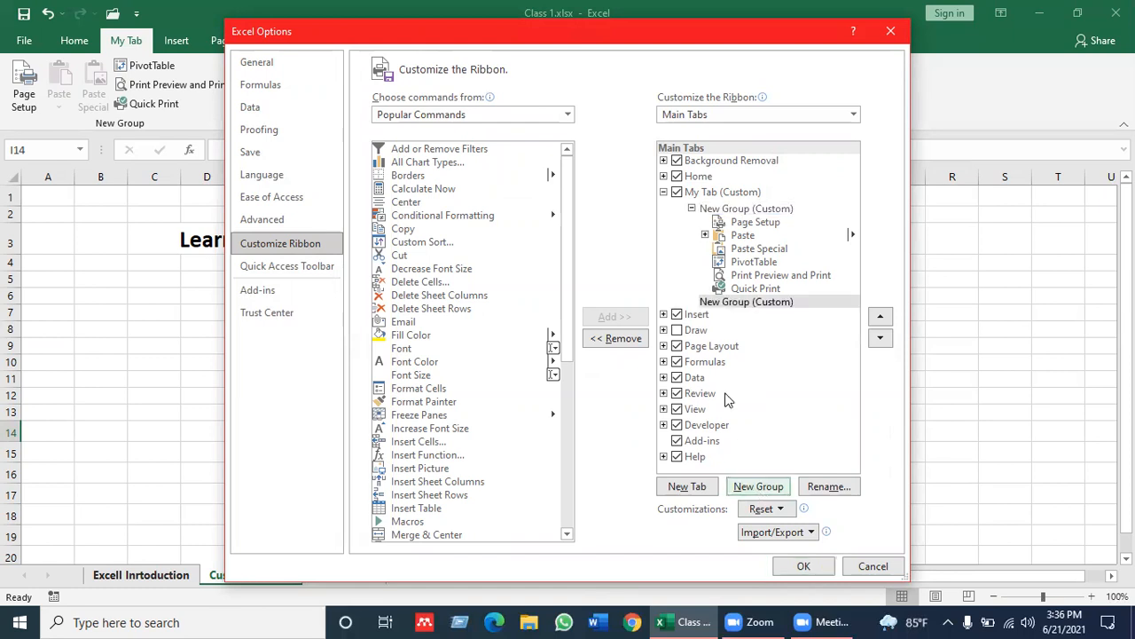
Rename the second custom group under My Tab as Fav
{"action": "left_click", "coordinate": [741, 304]}
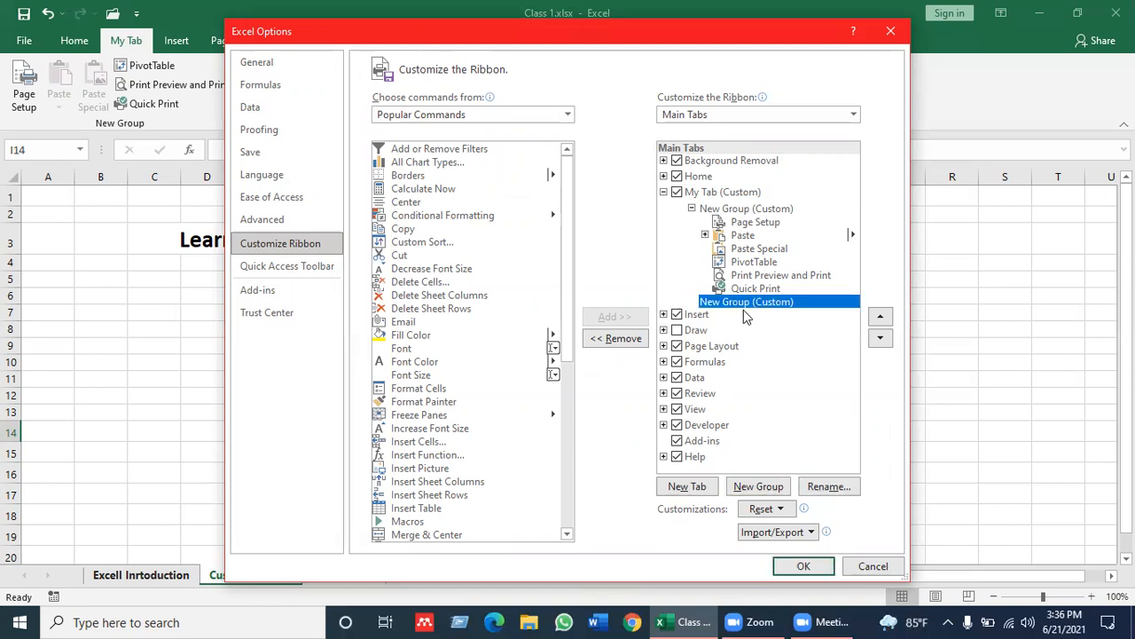
{"action": "left_click", "coordinate": [828, 488]}
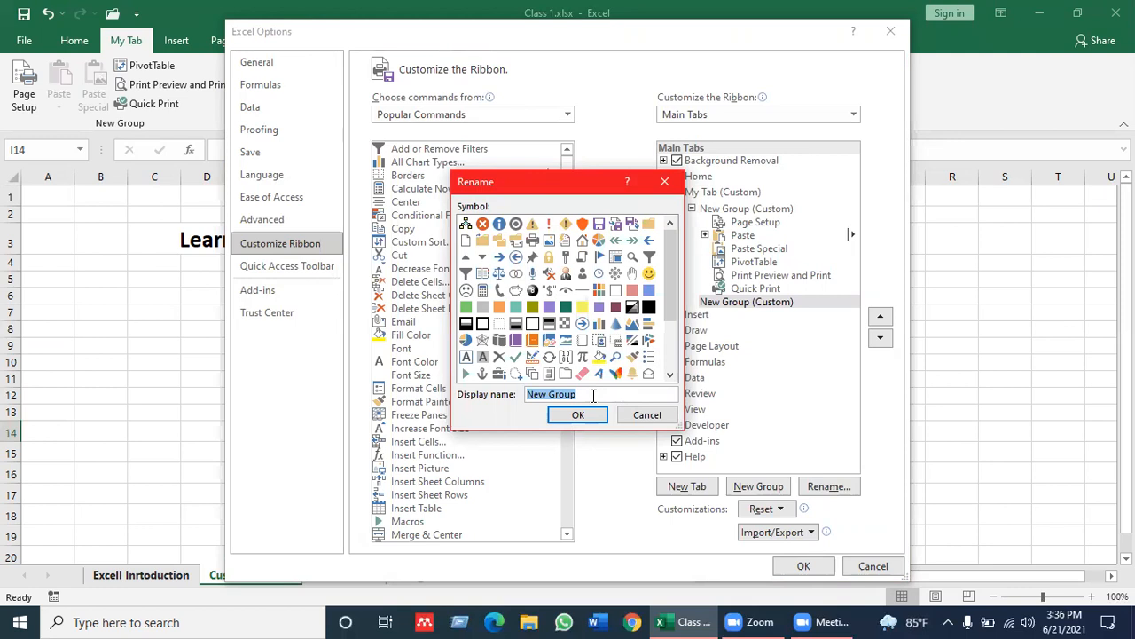
{"action": "key", "text": "BackSpace"}
{"action": "type", "text": "Fav"}
{"action": "left_click", "coordinate": [577, 417]}
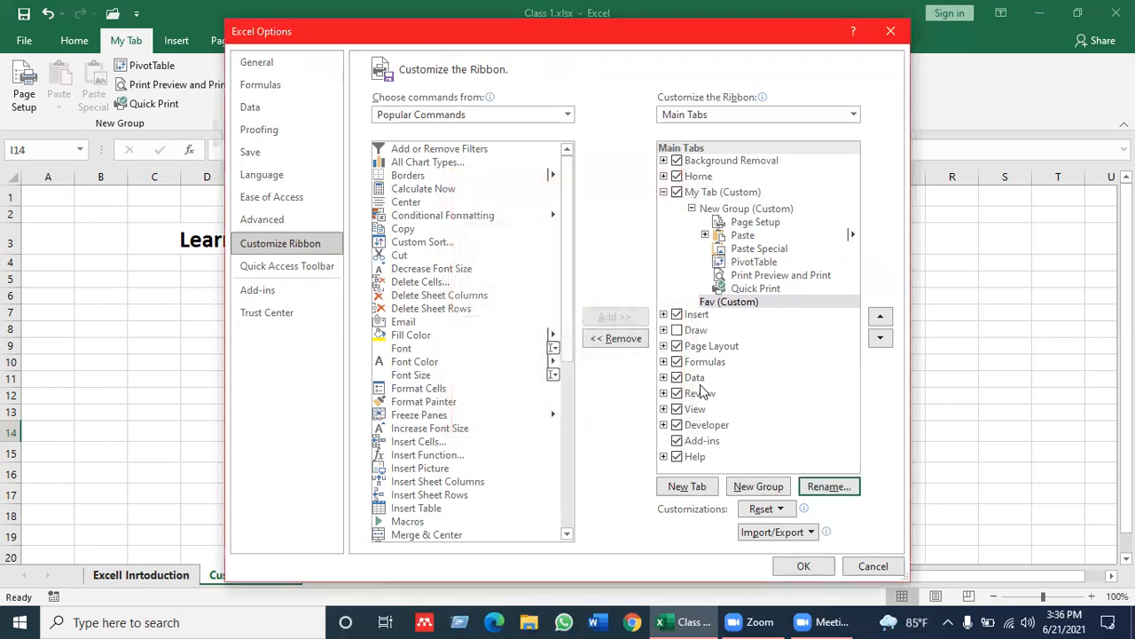
Add Email, Fill Color, Font, Font Color, Font Size, Format Cells, Format Painter and Freeze Panes to the Fav group and apply the changes
{"action": "left_click", "coordinate": [770, 305]}
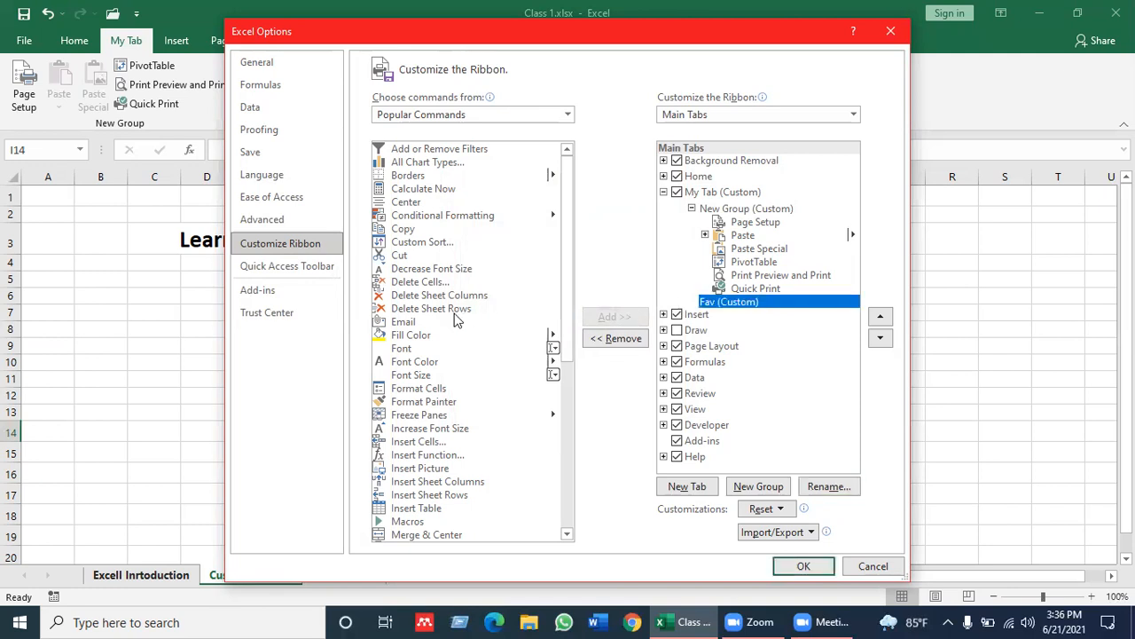
{"action": "left_click", "coordinate": [404, 324]}
{"action": "left_click", "coordinate": [609, 318]}
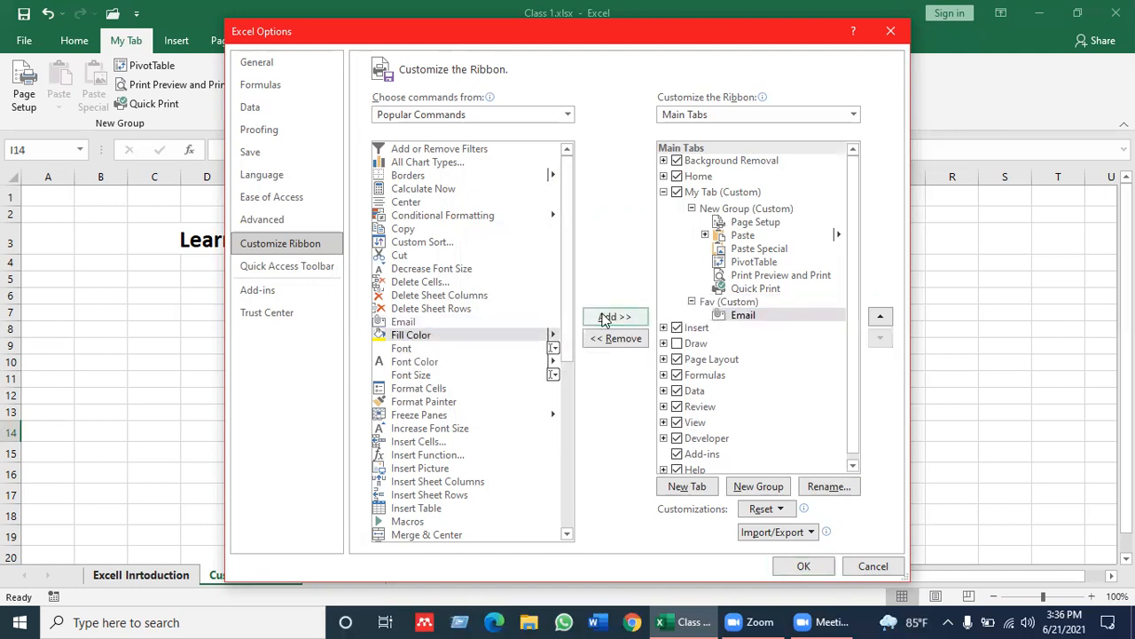
{"action": "left_click", "coordinate": [609, 320]}
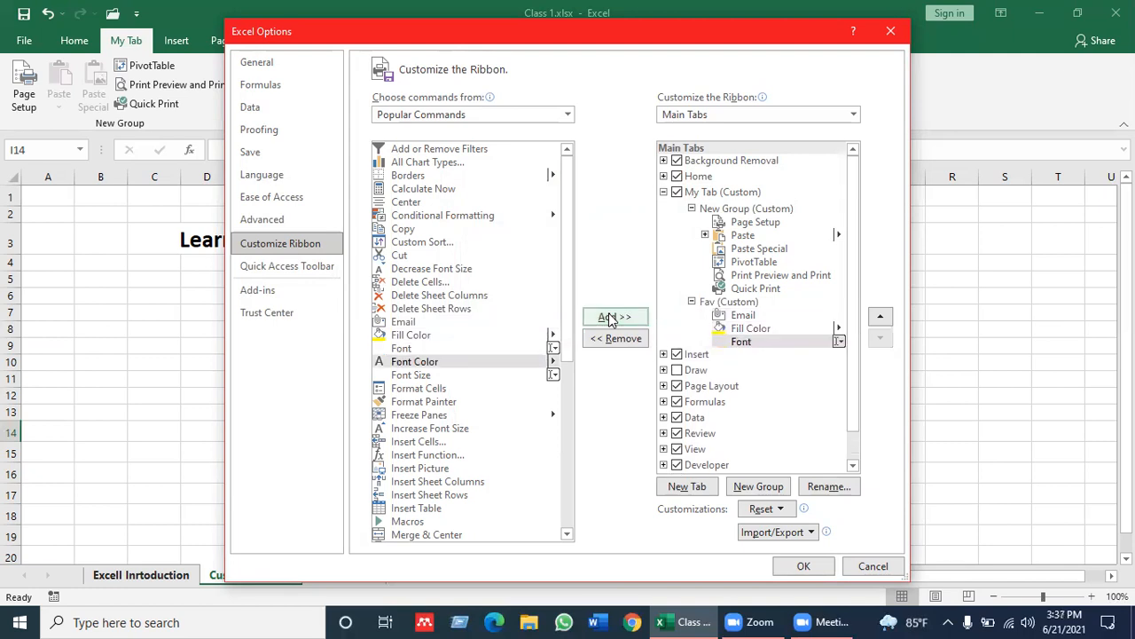
{"action": "left_click", "coordinate": [608, 319]}
{"action": "left_click", "coordinate": [609, 320]}
{"action": "left_click", "coordinate": [609, 319]}
{"action": "left_click", "coordinate": [609, 320]}
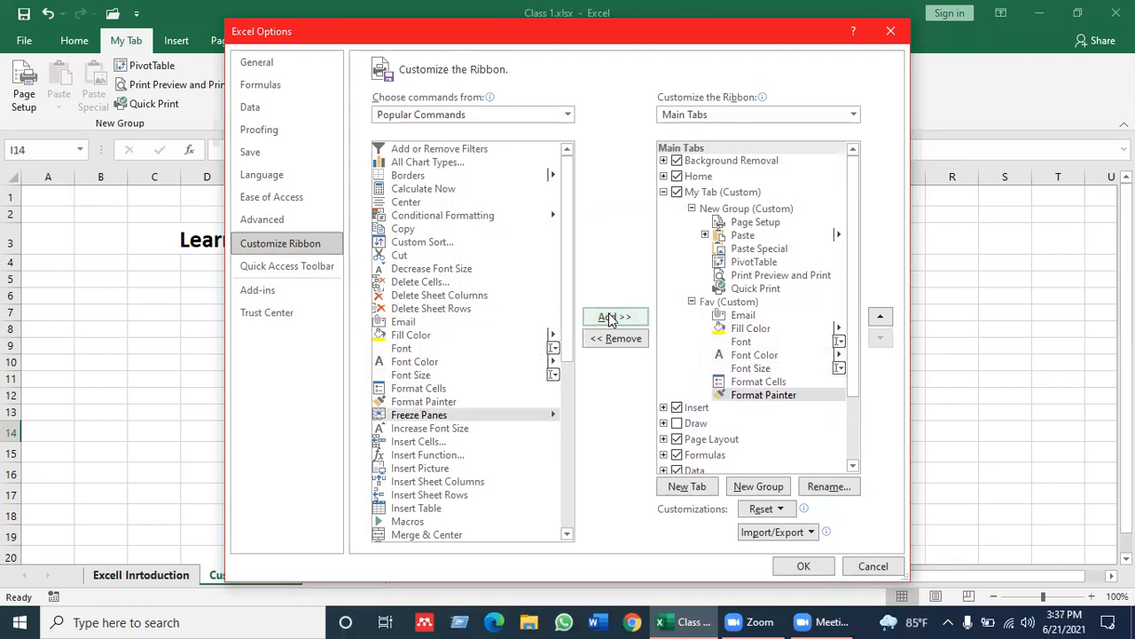
{"action": "left_click", "coordinate": [608, 319]}
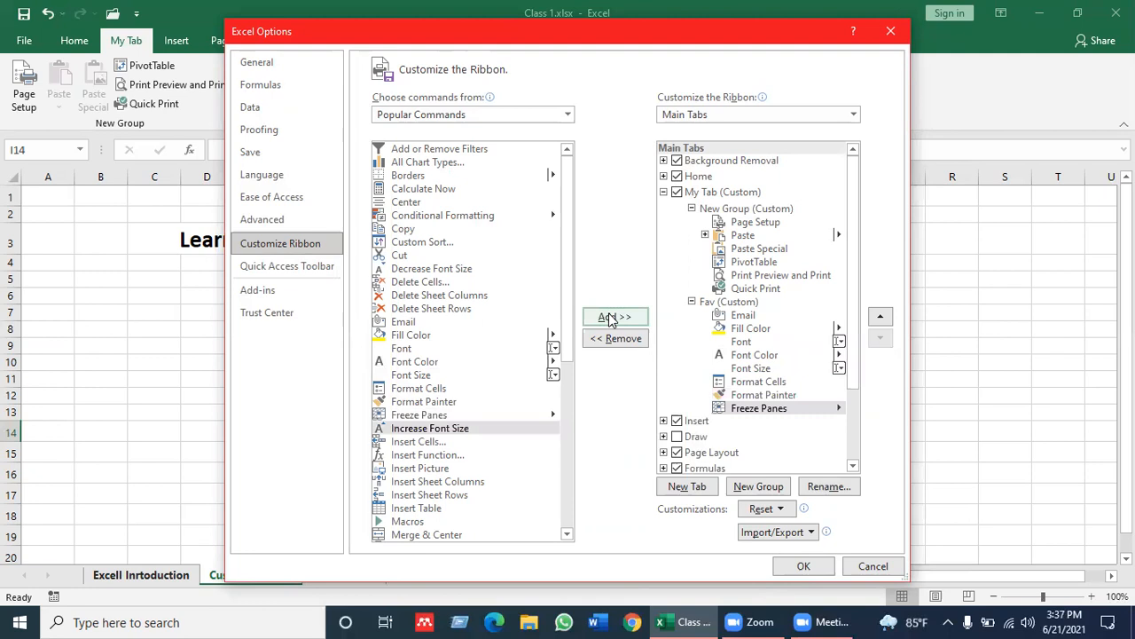
{"action": "left_click", "coordinate": [801, 563]}
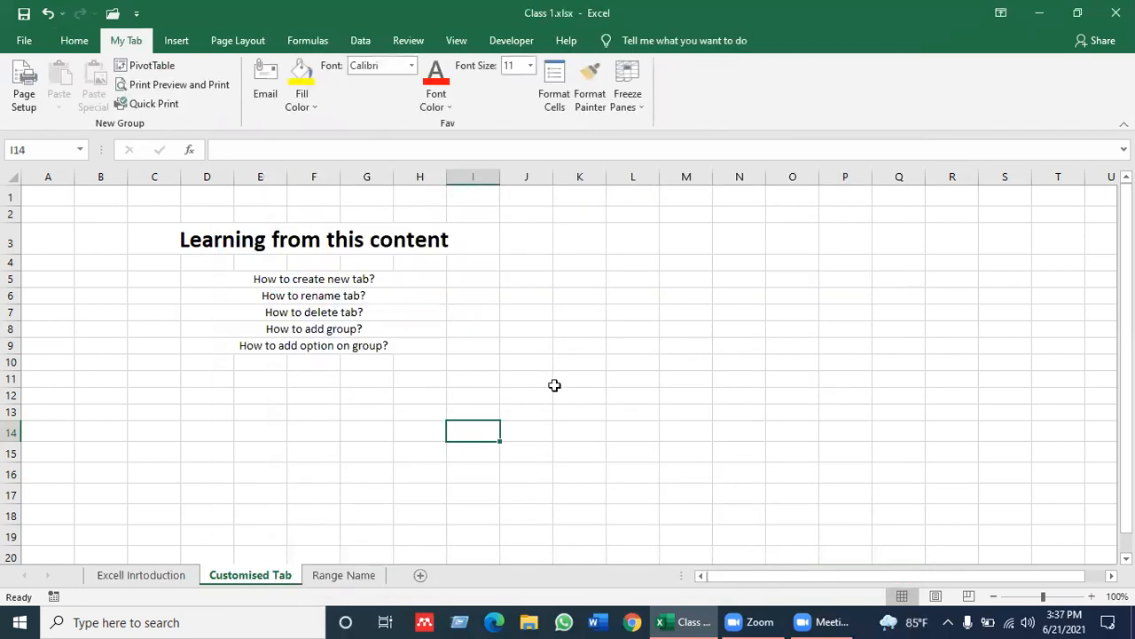